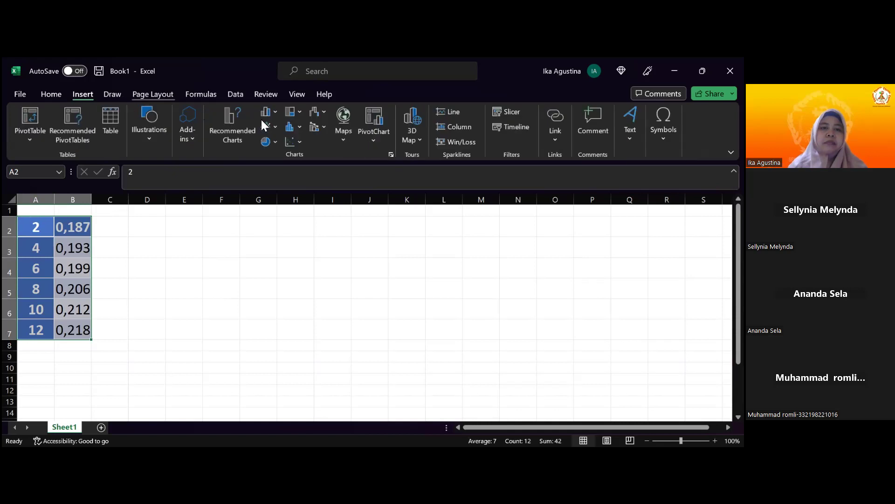
Step: Insert a marker-only scatter chart from the selected data in A2:B7
left_click(292, 138)
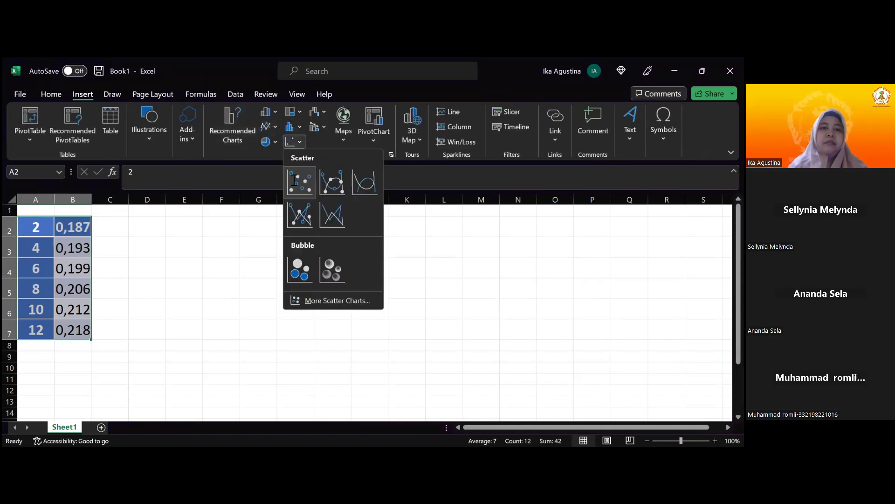
left_click(295, 180)
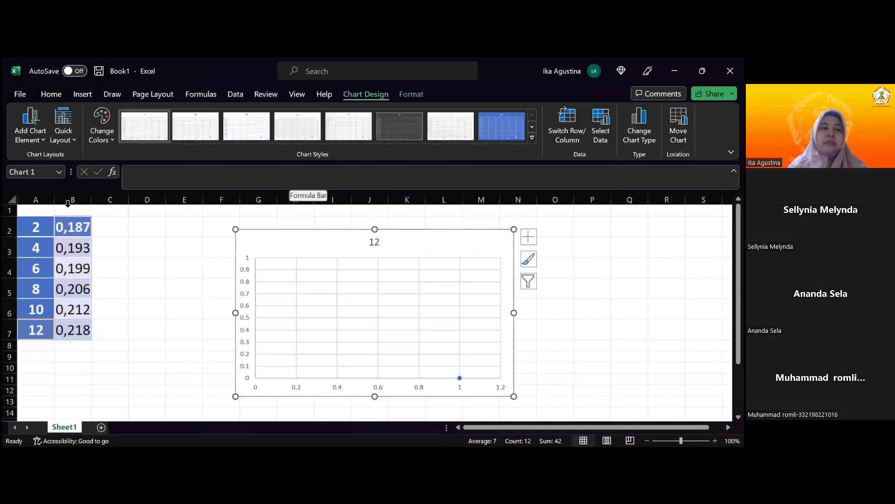
Step: Replace the decimal comma with a point in cells B2 and B3 so they hold 0.187 and 0.193
left_click(76, 230)
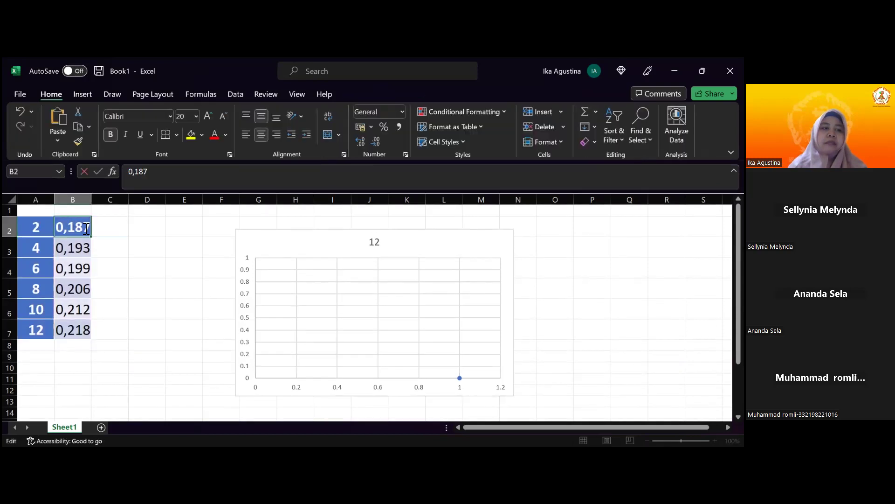
double_click(77, 228)
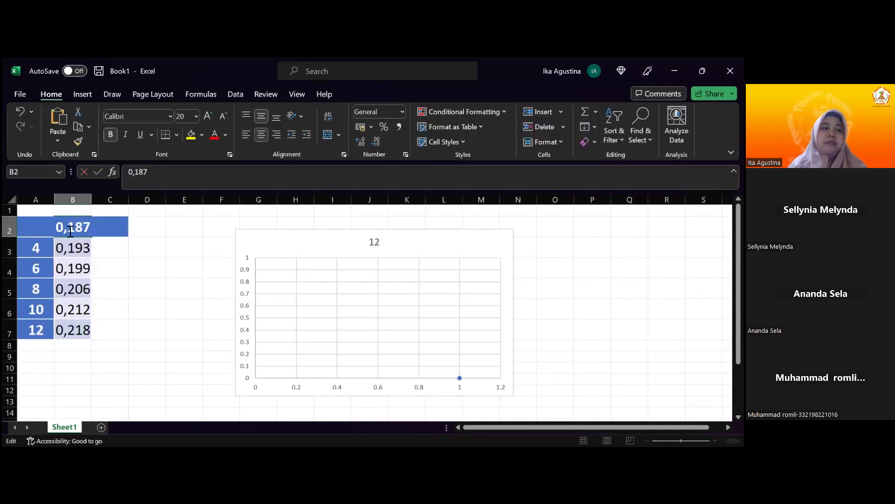
left_click(138, 172)
key("BackSpace")
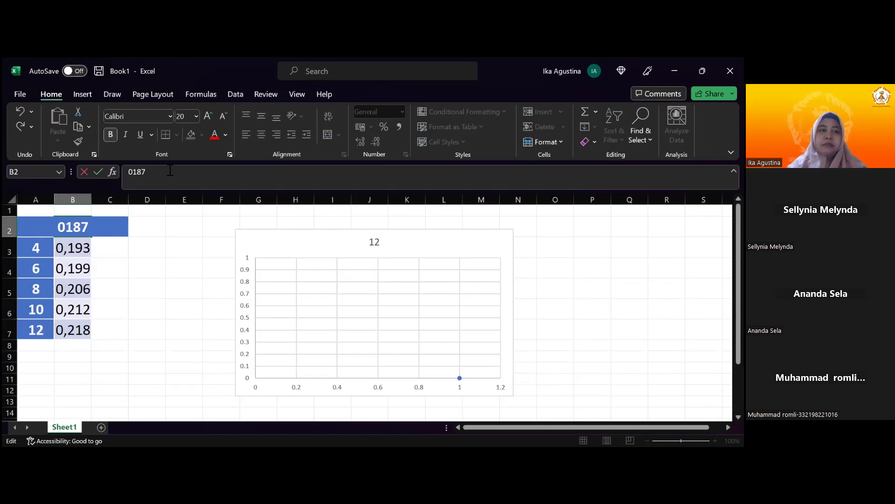
type(".")
key("Return")
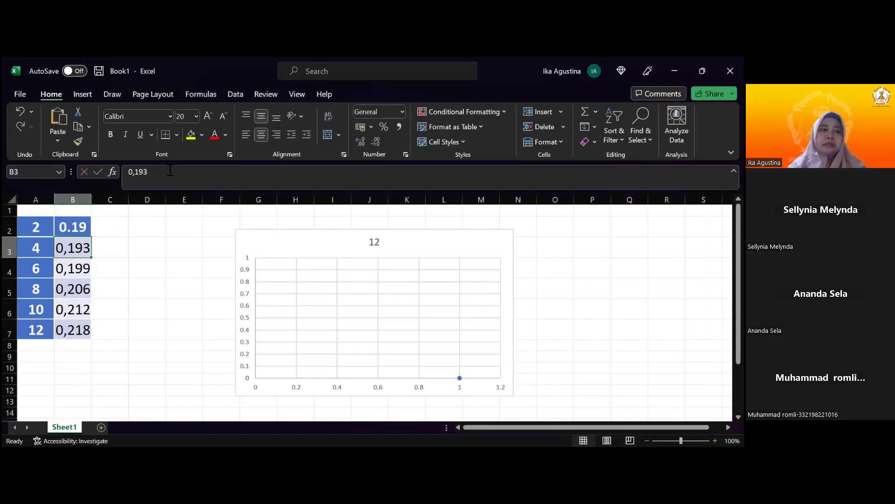
left_click(138, 173)
key("BackSpace")
type(".")
key("Return")
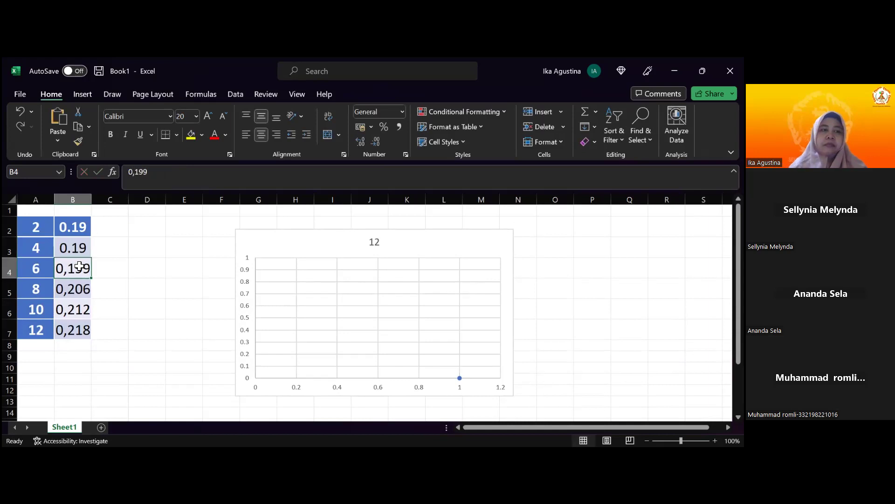
Step: Correct cells B4 and B5 to 0.199 and 0.206, using a point as the decimal separator
left_click(135, 171)
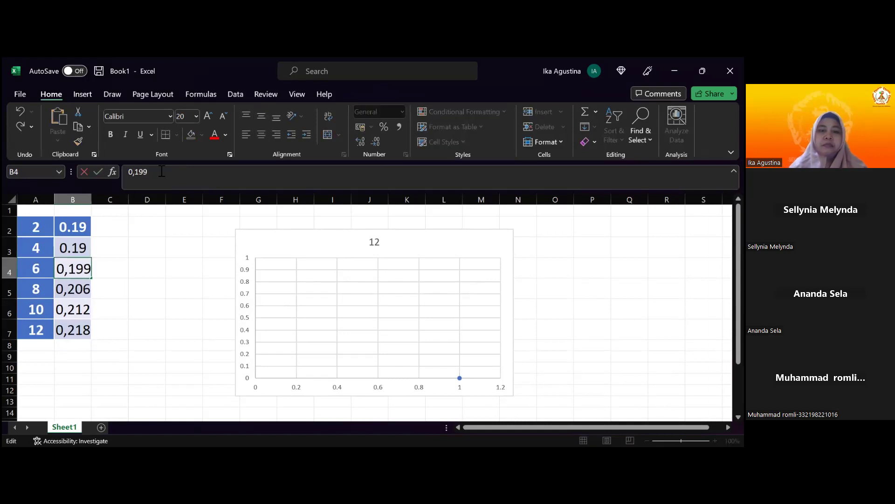
key("BackSpace")
type(".")
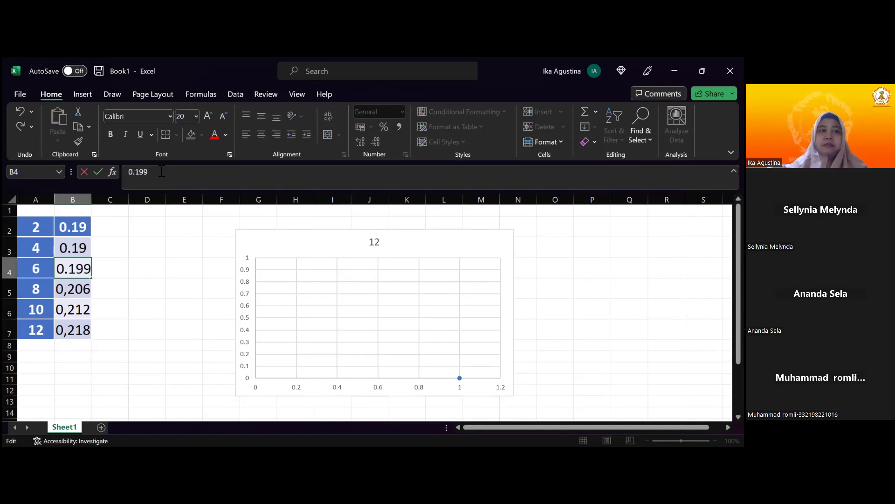
key("Return")
left_click(195, 177)
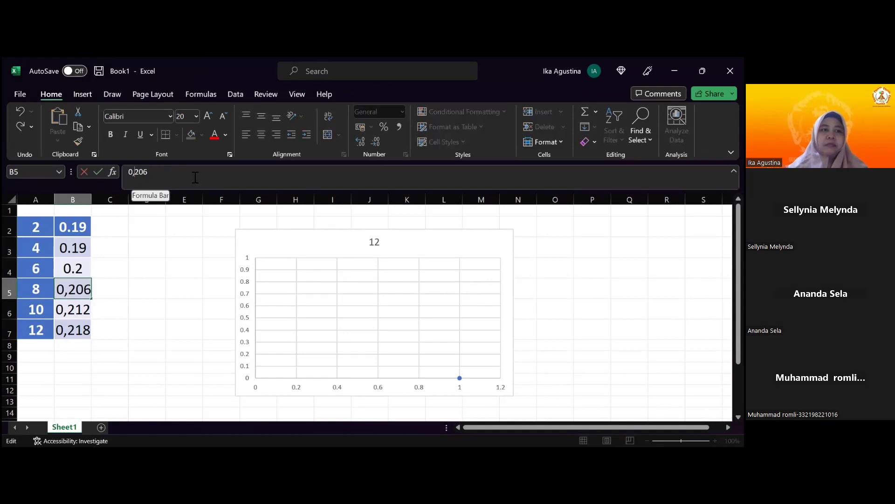
key("Left")
key("Left")
key("Left")
key("BackSpace")
type(".")
key("Return")
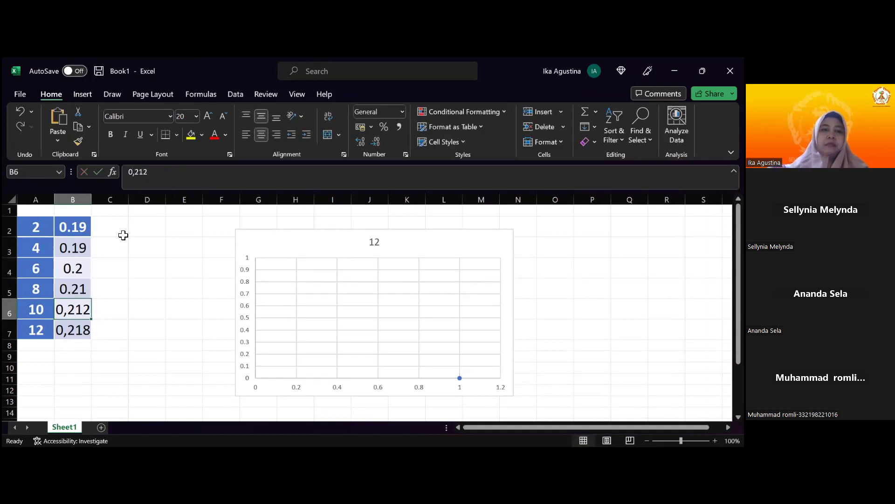
Step: Correct cell B6 to 0.212 with a decimal point
left_click(136, 173)
key("BackSpace")
key("BackSpace")
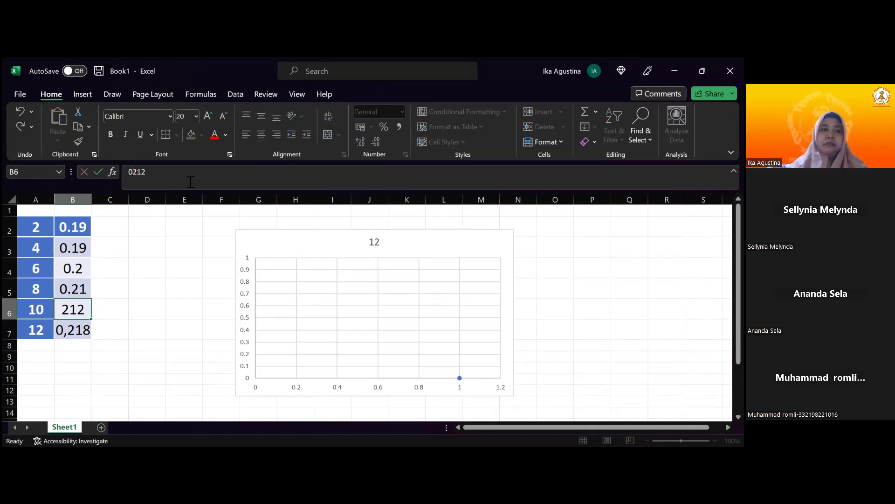
key("Return")
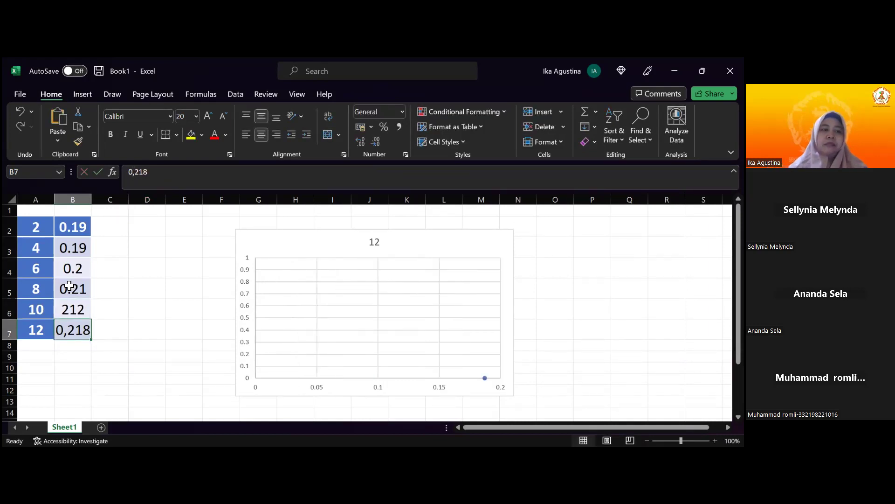
left_click(72, 313)
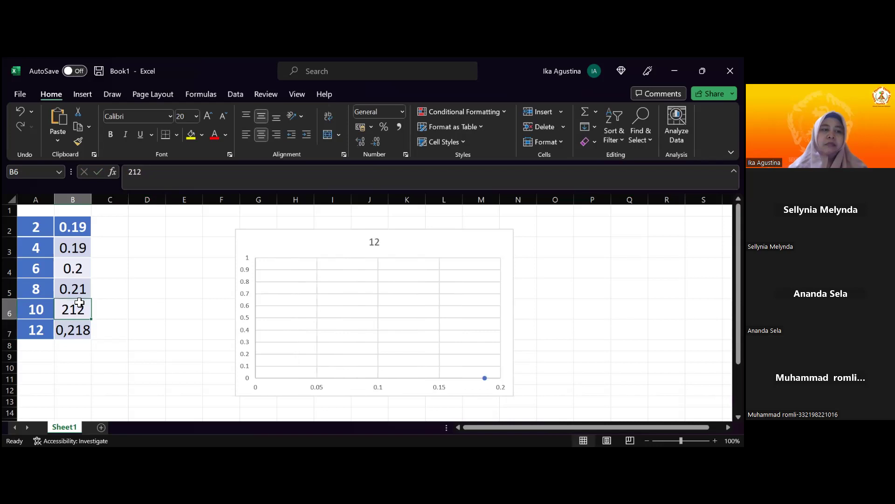
left_click(130, 173)
type("0,")
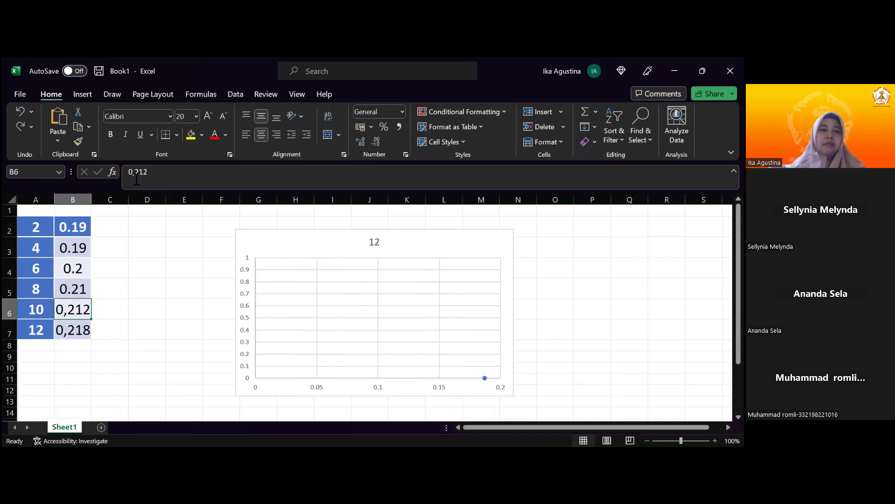
key("BackSpace")
type(".")
key("Return")
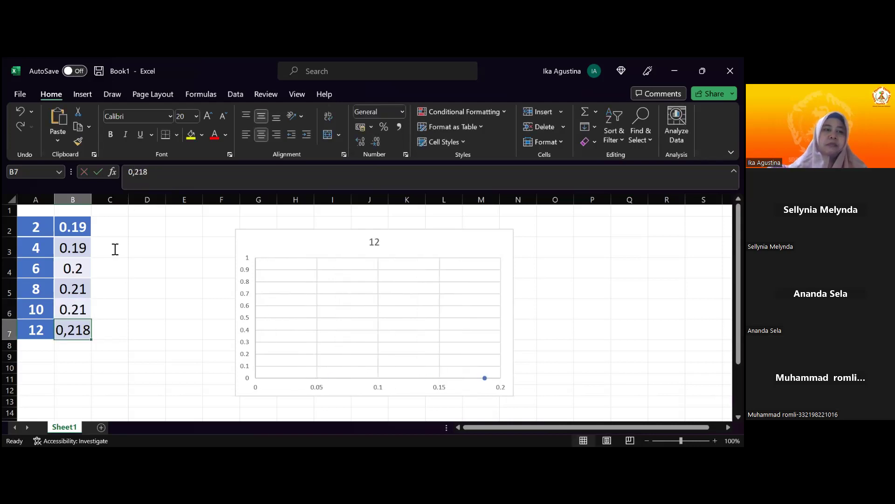
Step: Change the decimal comma in cell B7 to a point so it holds 0.218
left_click(143, 174)
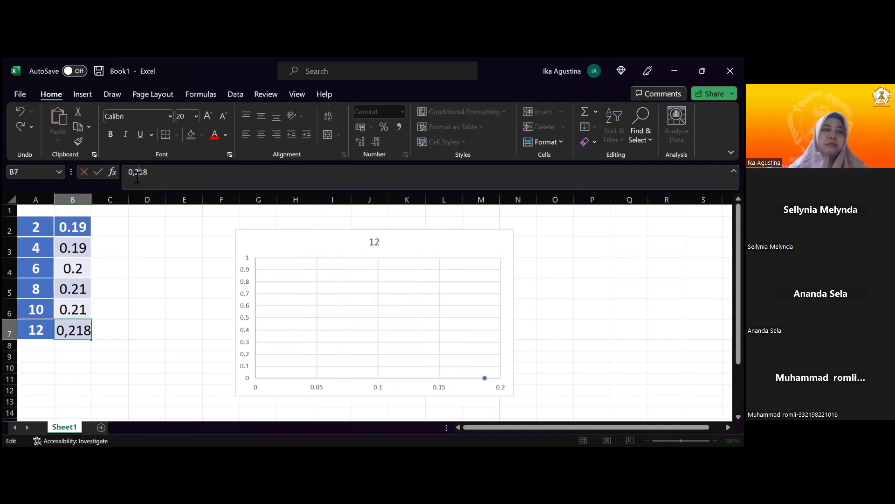
key("BackSpace")
type(".")
key("Return")
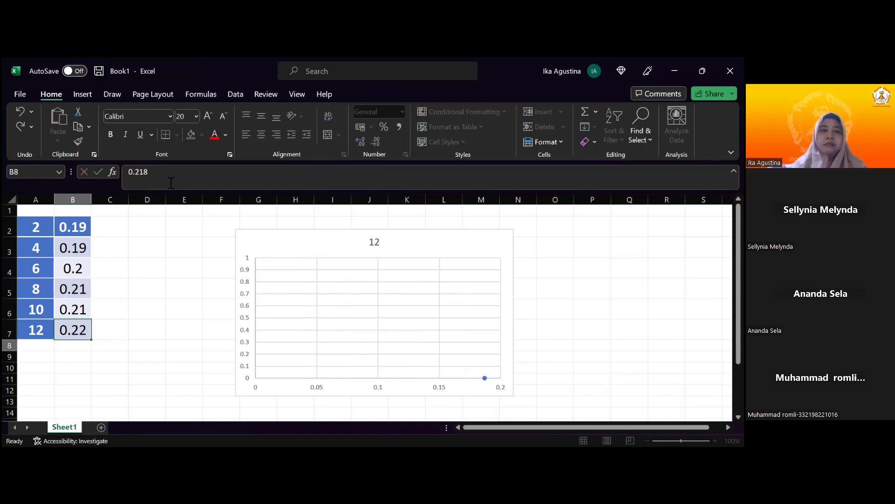
left_click(37, 226)
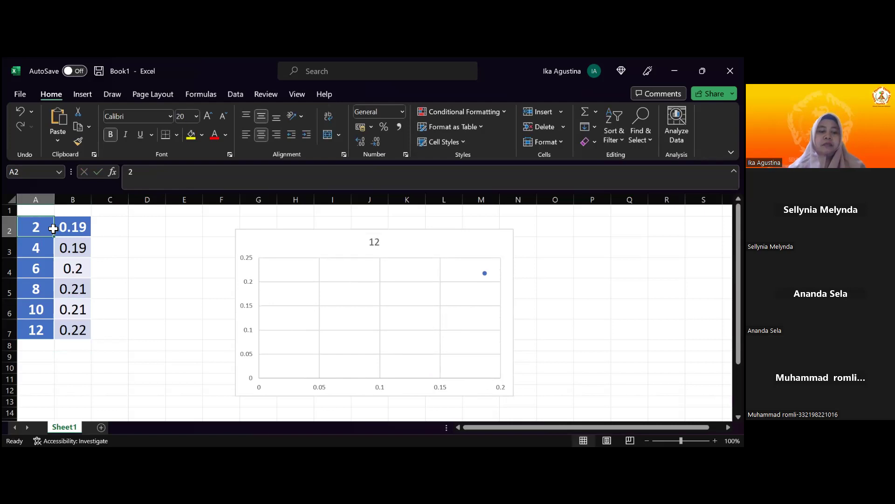
key("Return")
type("3")
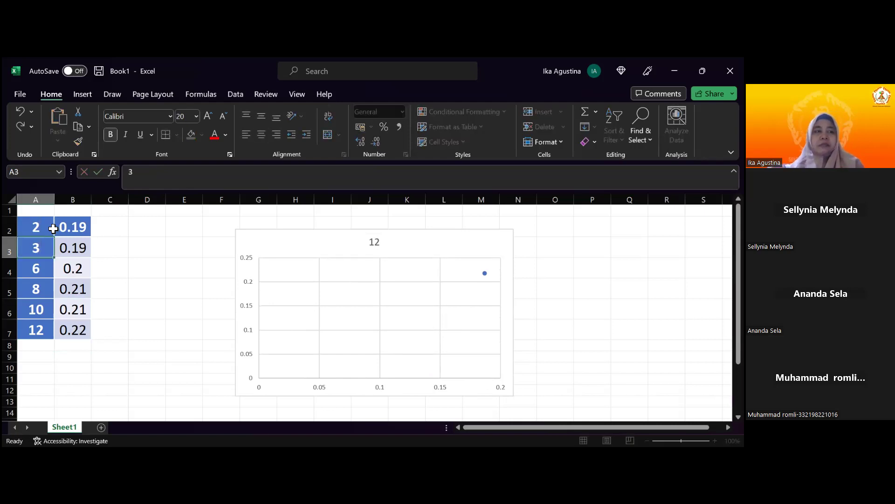
key("Return")
type("4")
key("shift+Return")
key("shift+Return")
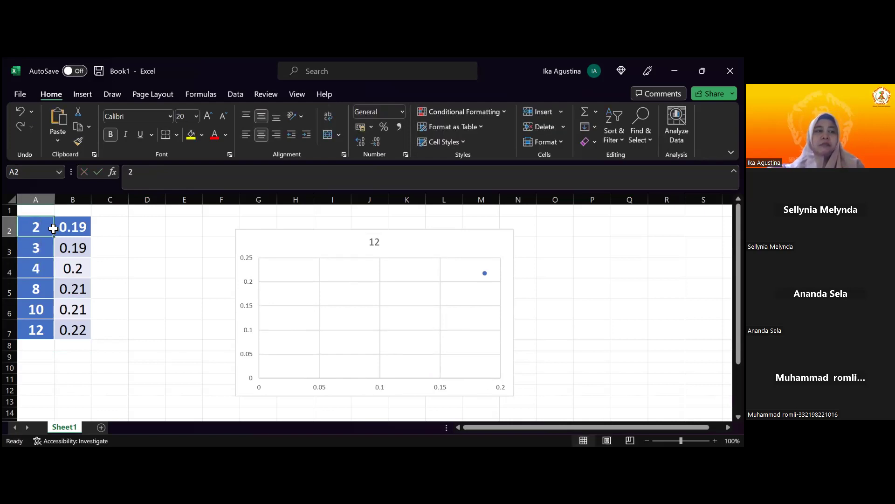
Step: Re-enter the values 4, 6, 8, 10 and 12 in cells A3 to A7
key("Return")
type("4")
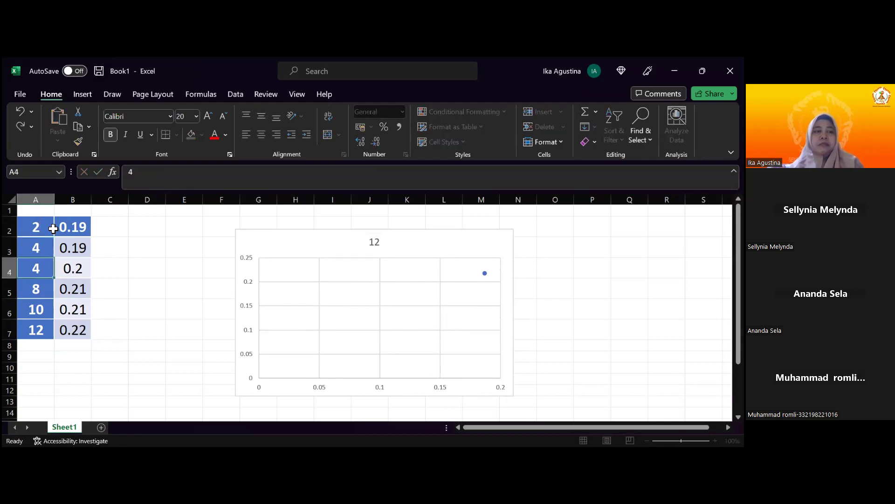
key("Return")
type("6")
key("Return")
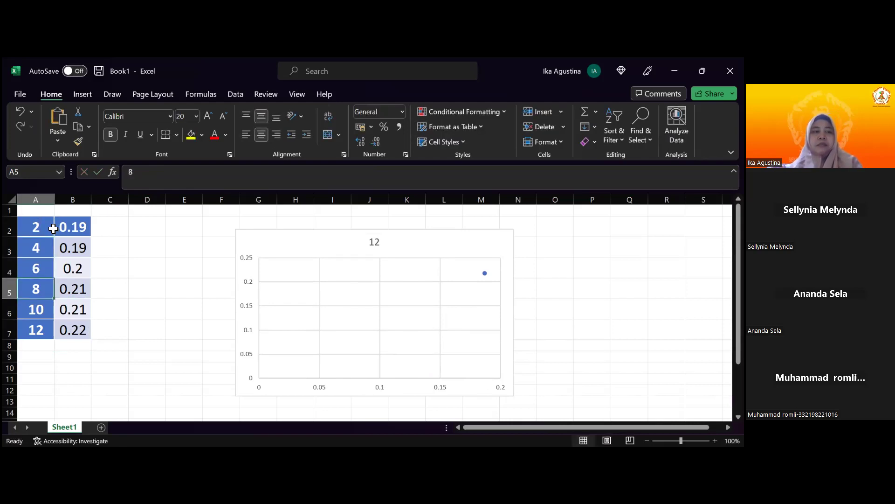
type("8")
key("Return")
type("10")
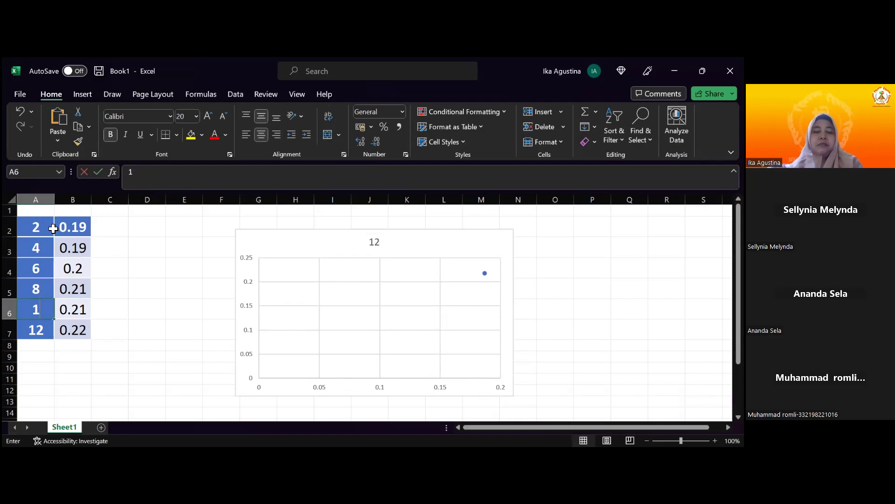
key("Return")
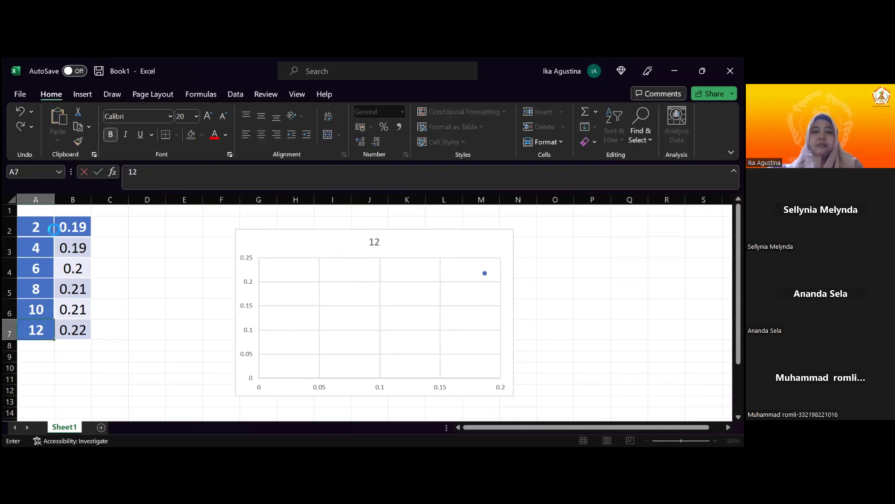
key("Right")
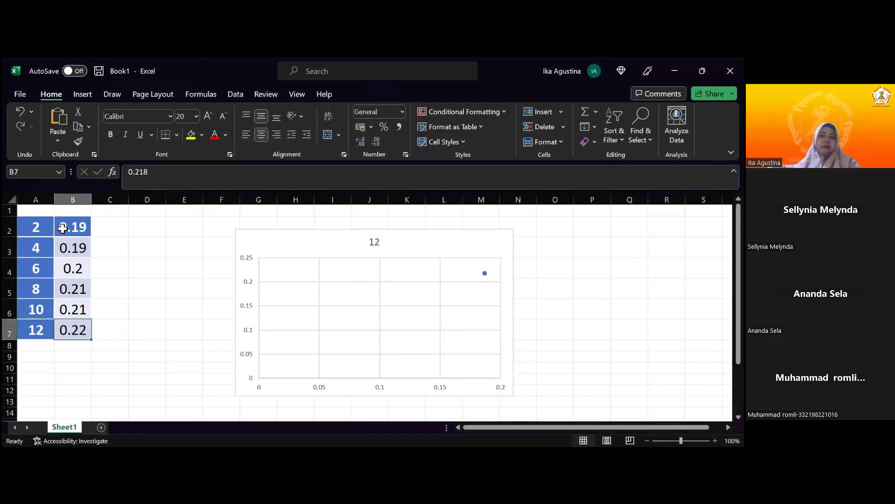
Step: Enter the values 2, 4, 6, 8, 10 and 12 down column D in cells D2 to D7
left_click(135, 228)
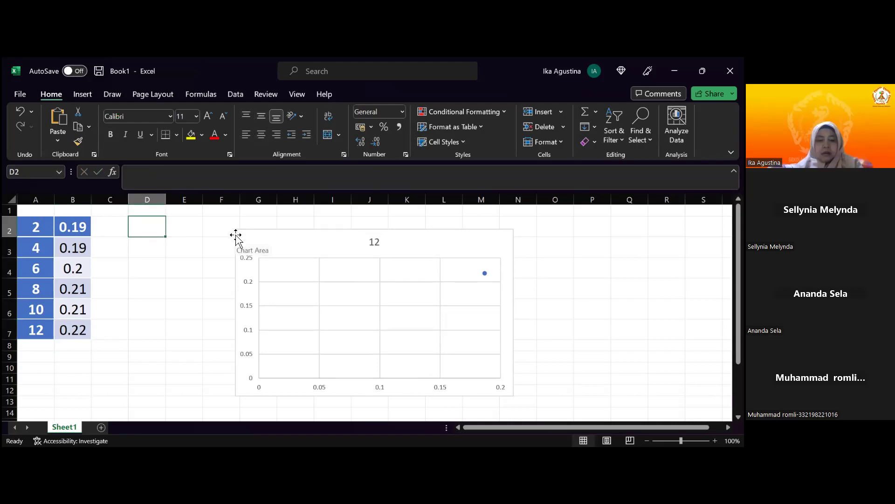
type("2")
key("Return")
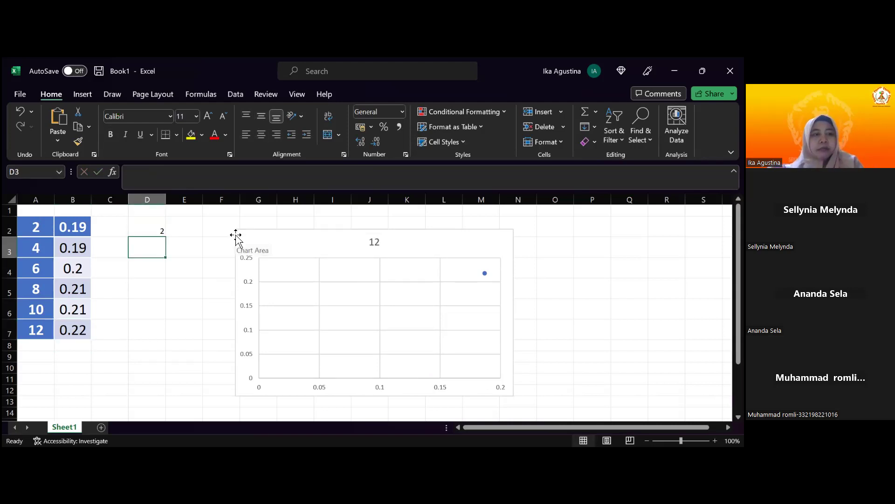
type("4")
key("Return")
type("6")
key("Return")
type("8")
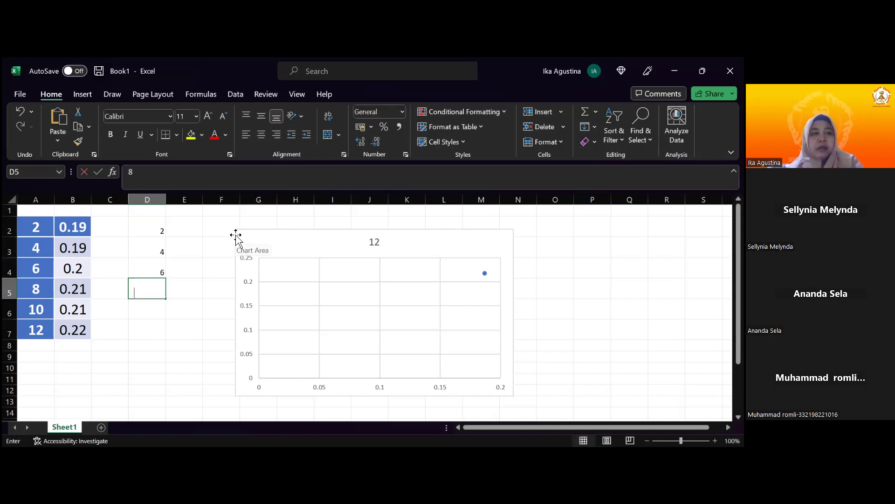
key("Return")
type("10")
key("Return")
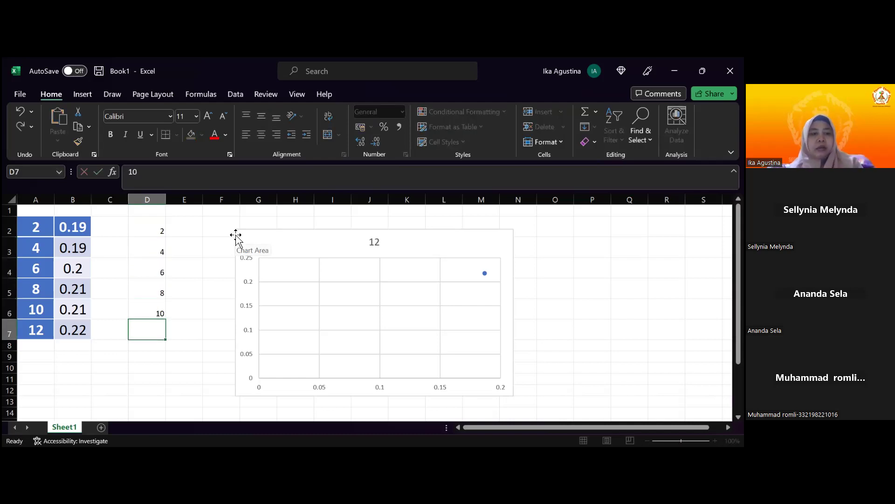
type("12")
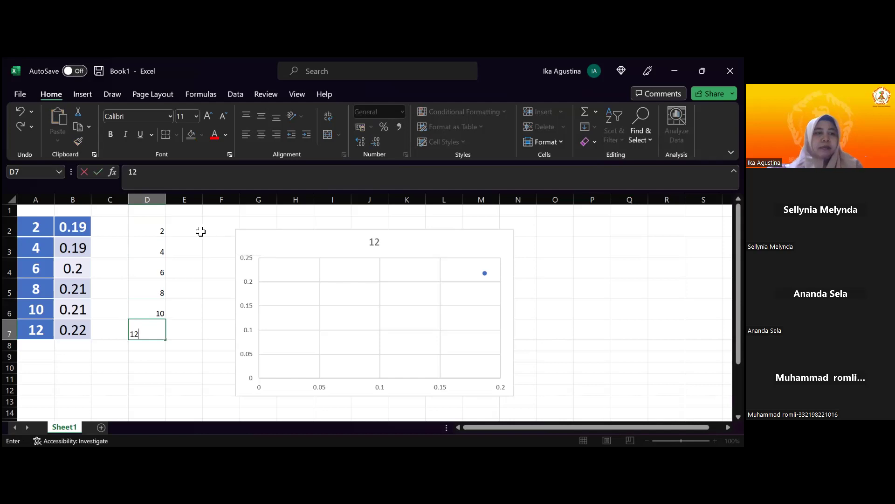
Step: Enter 0.187 in cell E2 beside the first value of the new data column
left_click(202, 231)
type("0")
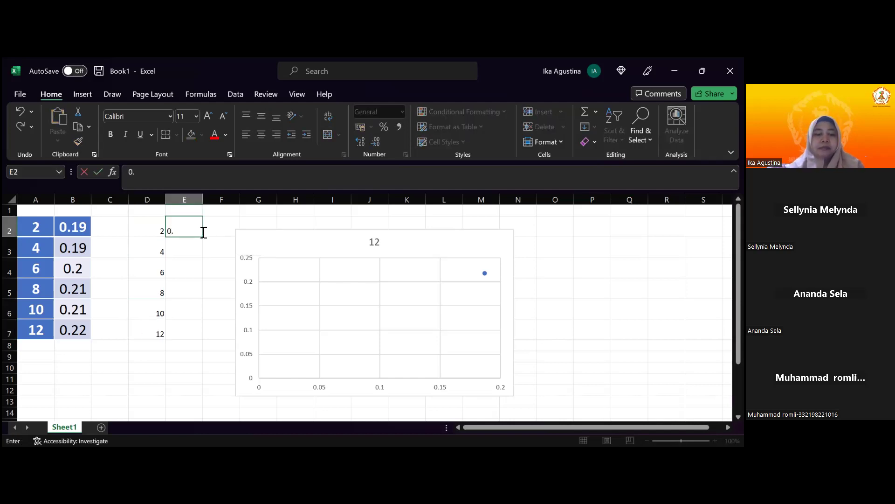
type(".19")
key("Return")
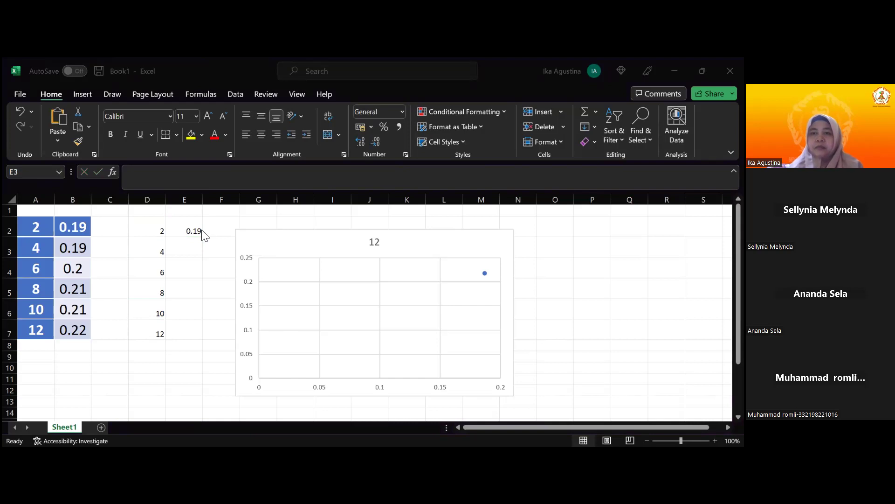
left_click(190, 230)
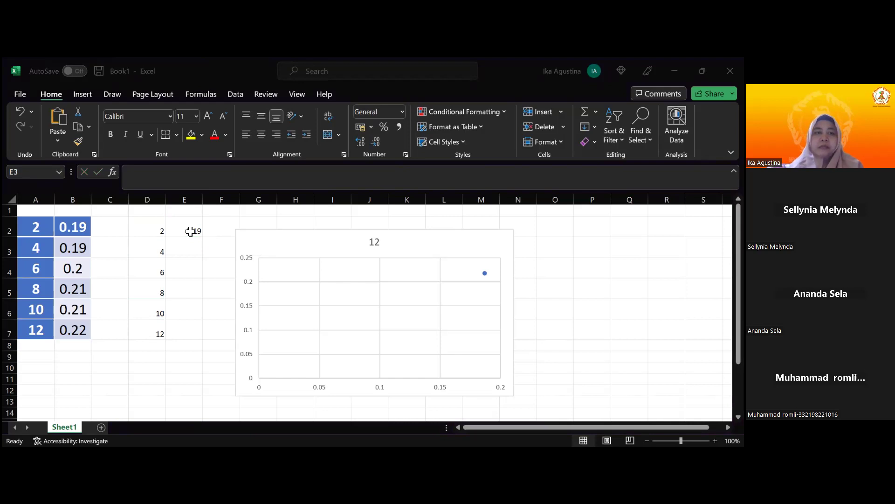
type("0.187")
Step: Format the absorbance values in B2:B7 to show four decimal places
left_click_drag(73, 226, 82, 332)
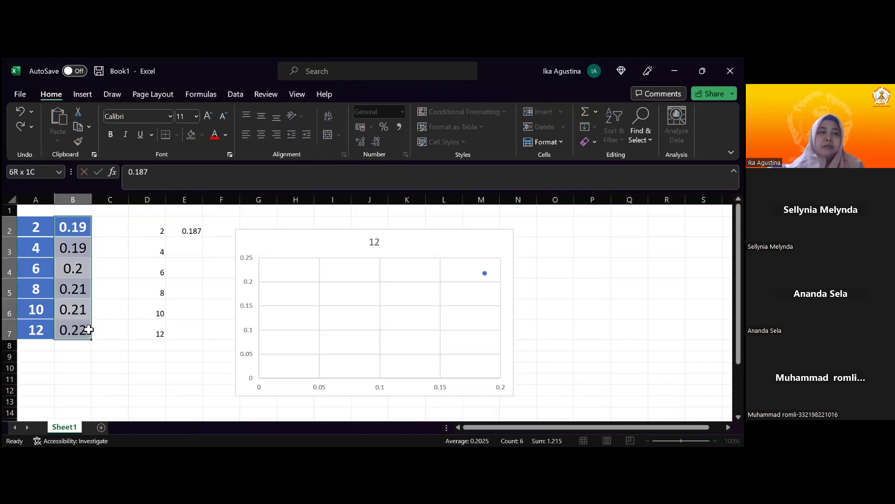
left_click(375, 141)
left_click(373, 141)
left_click(361, 140)
left_click(362, 141)
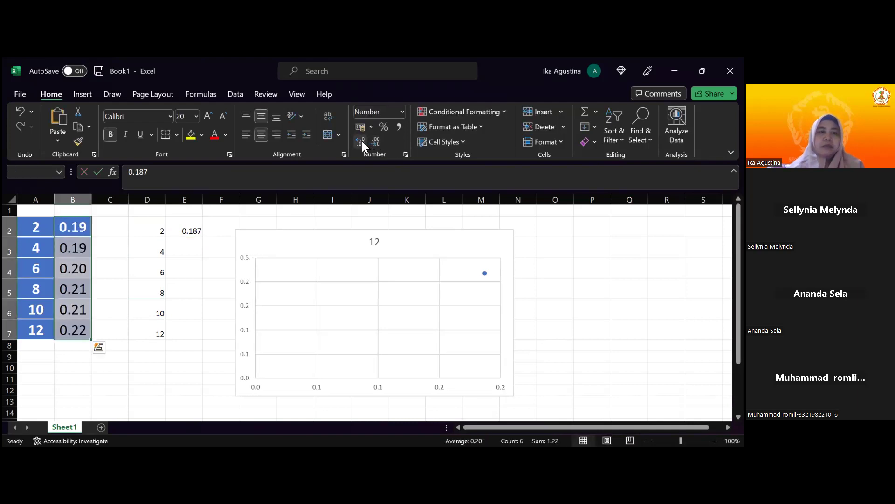
left_click(362, 141)
left_click(362, 141)
Step: Enter 0.193, 0.199, 0.206, 0.212 and 0.218 down column E in cells E3 to E7
left_click(209, 250)
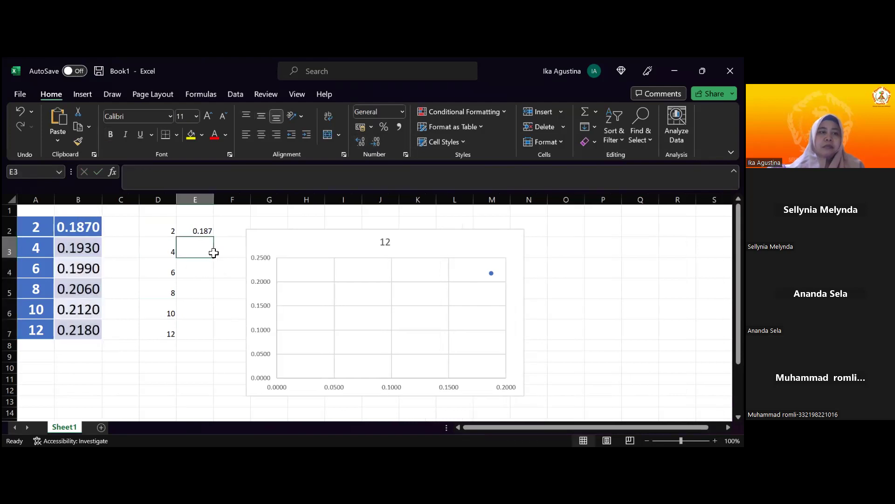
type("0")
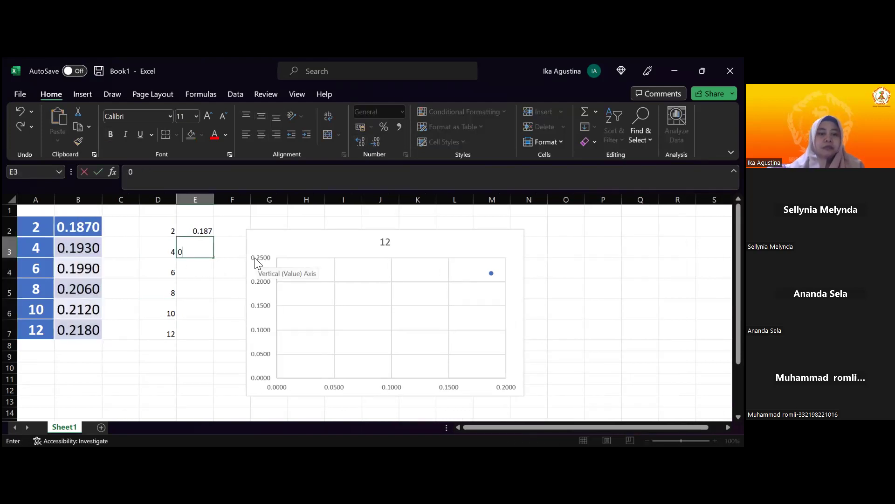
type(".193")
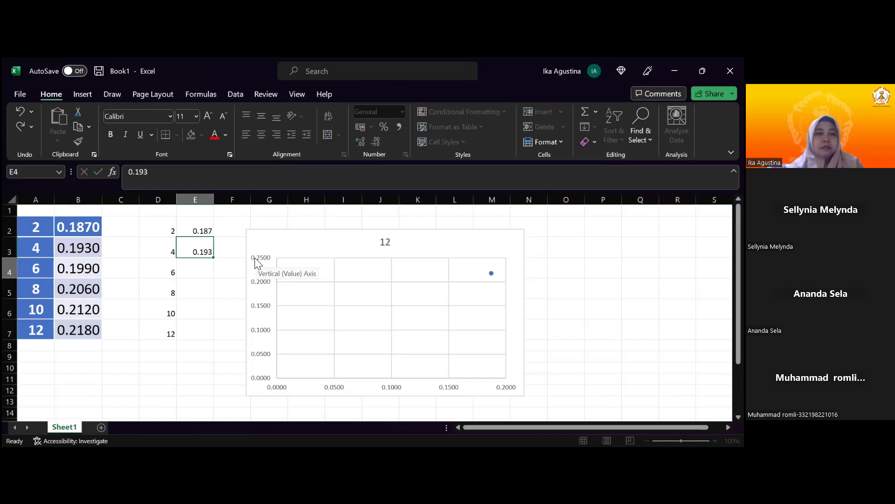
key("Return")
type("0")
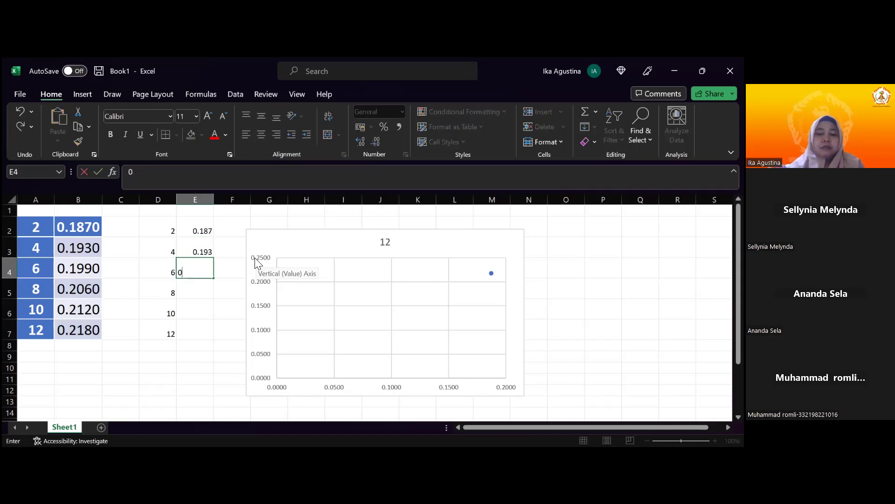
type(".199")
key("Return")
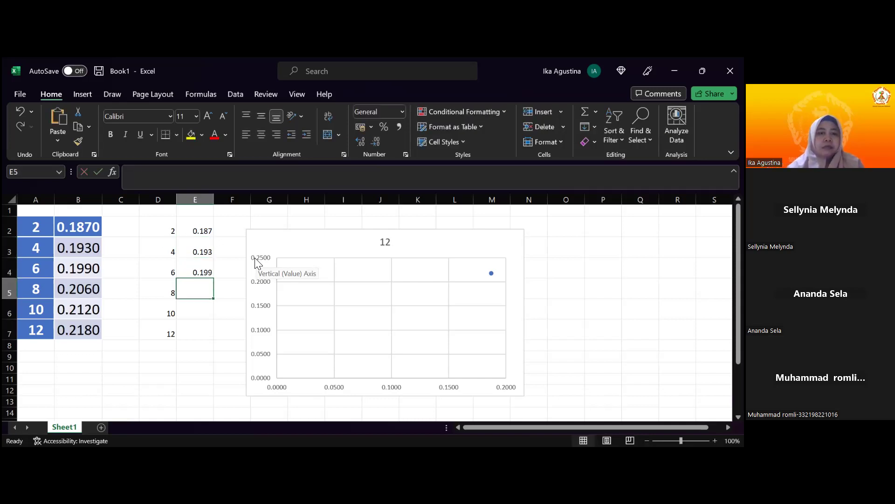
type("0.206")
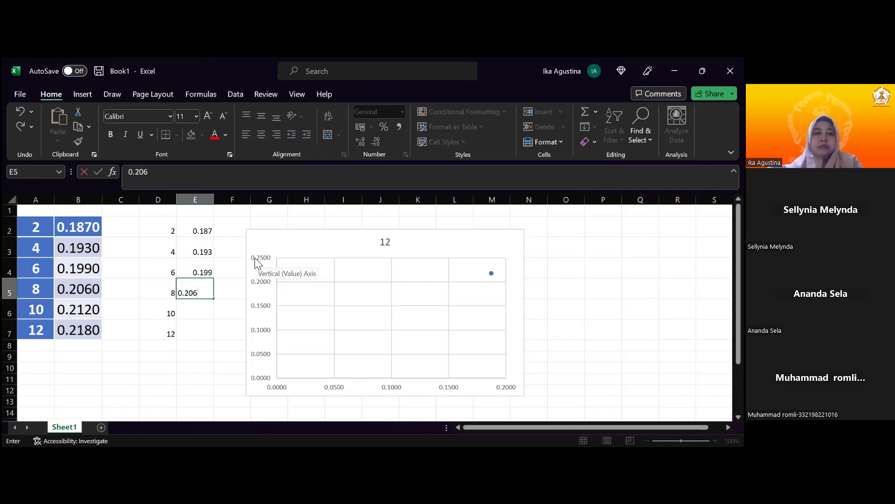
key("Return")
type("0.212")
key("Return")
type("0.218")
key("Return")
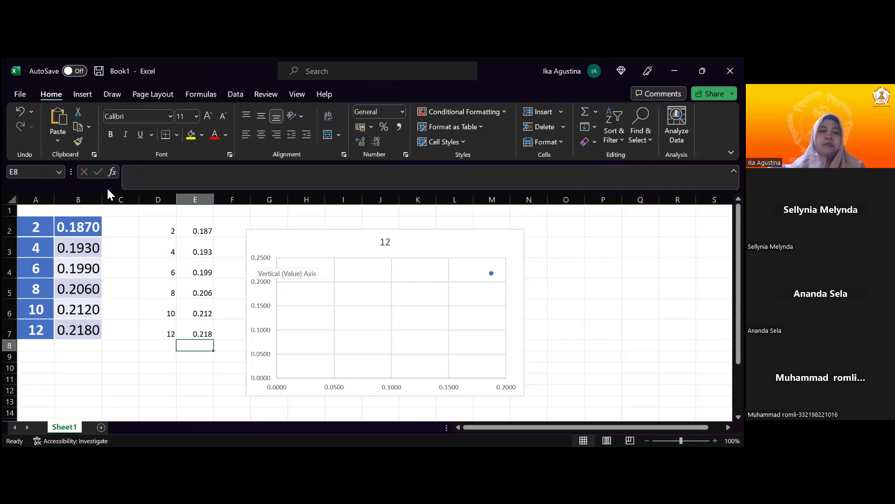
Step: Delete the old chart and insert a scatter chart from the re-entered data in D2:E7
left_click(274, 264)
key("Delete")
left_click_drag(168, 223, 192, 332)
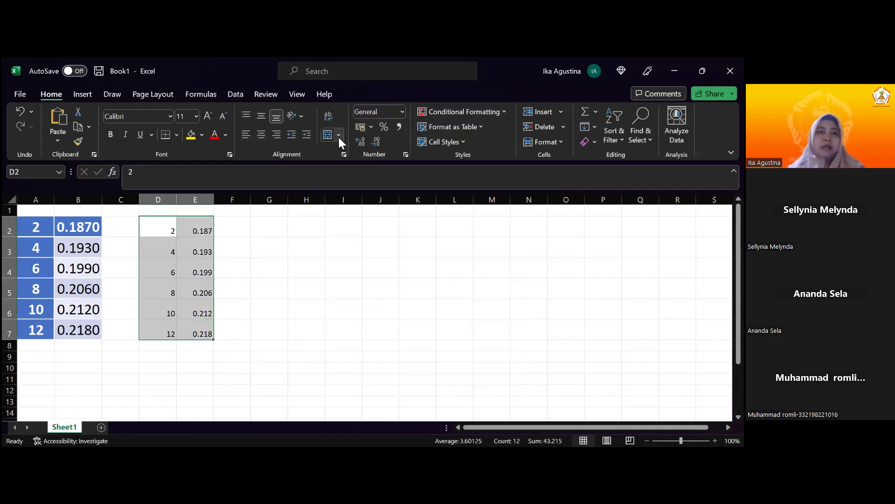
left_click(87, 94)
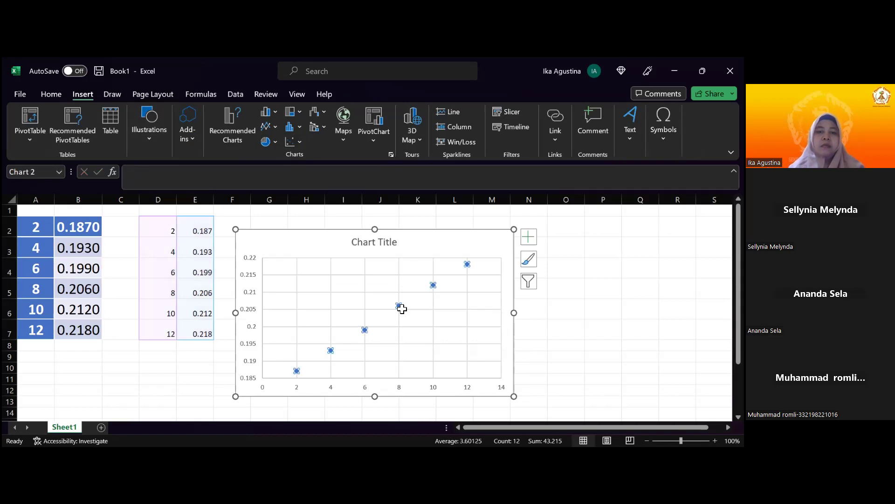
Step: Add a linear trendline to the scatter series and display its equation on the chart
right_click(460, 284)
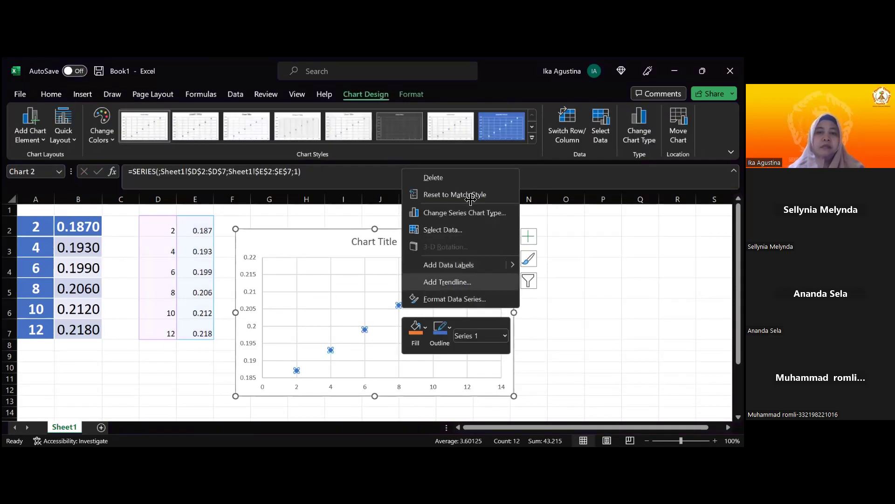
left_click(434, 281)
scroll(662, 345, "down", 2)
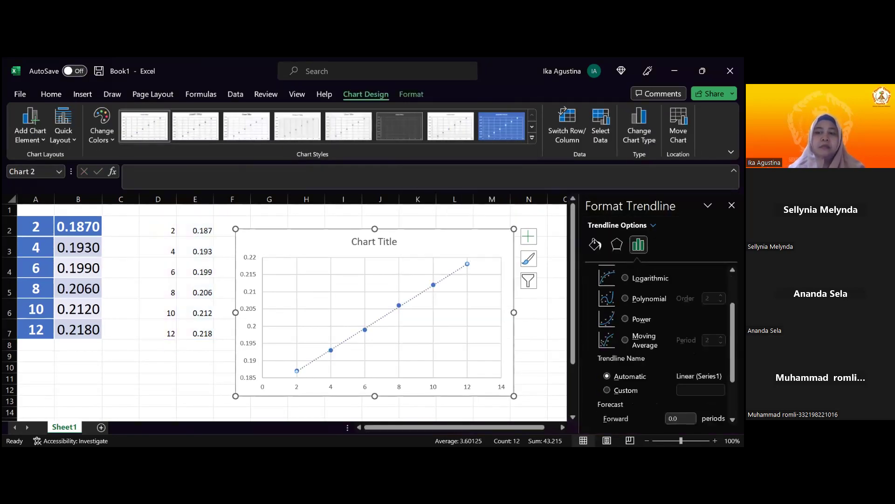
scroll(663, 345, "down", 3)
left_click(602, 397)
left_click(434, 269)
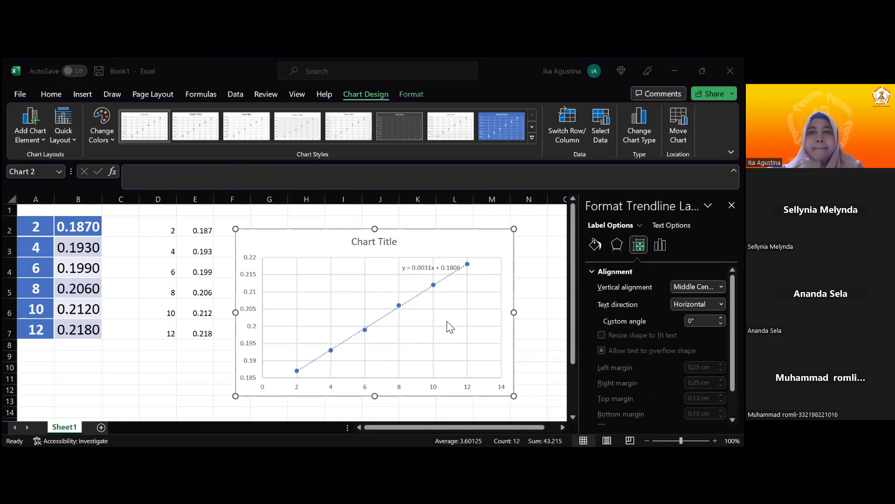
Step: Switch to the PowerPoint presentation and review the Contoh Soal 2 answer on slide 15 alongside the question on slide 14
left_click(468, 76)
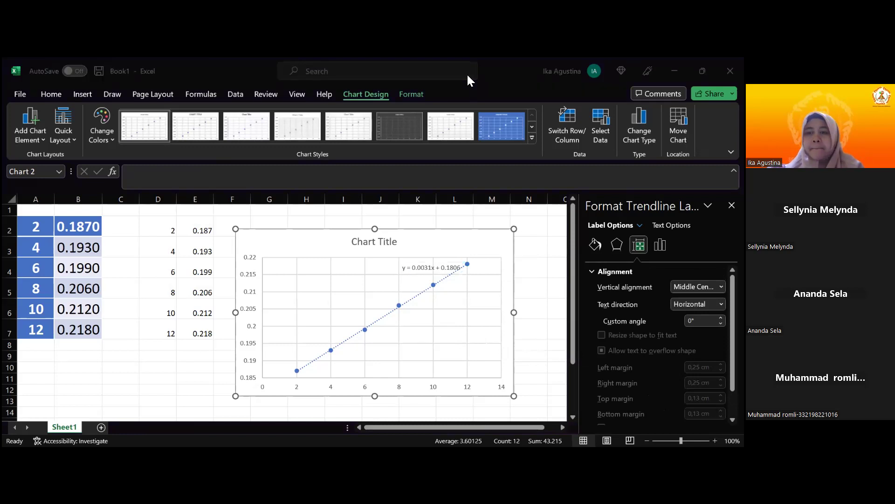
key("alt+Tab")
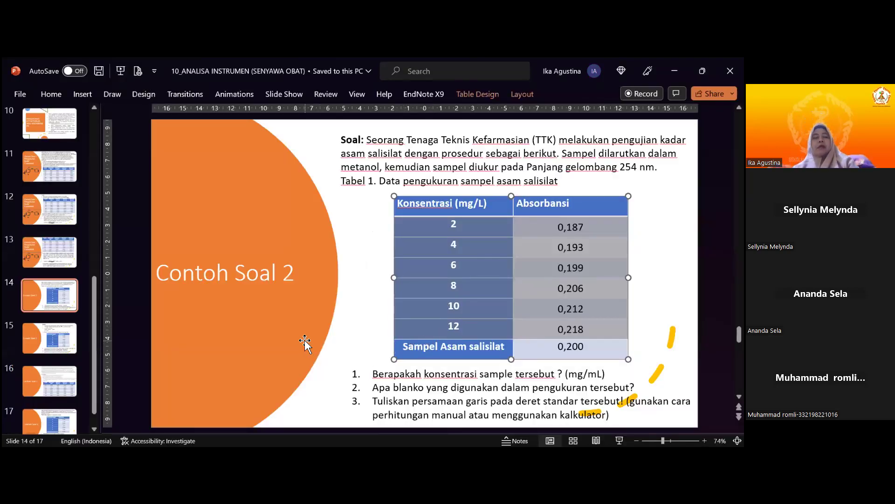
left_click(305, 315)
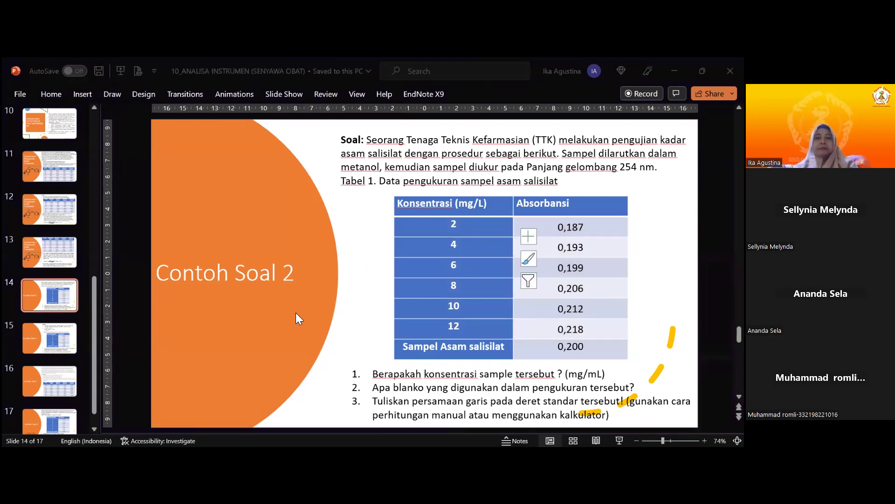
double_click(416, 272)
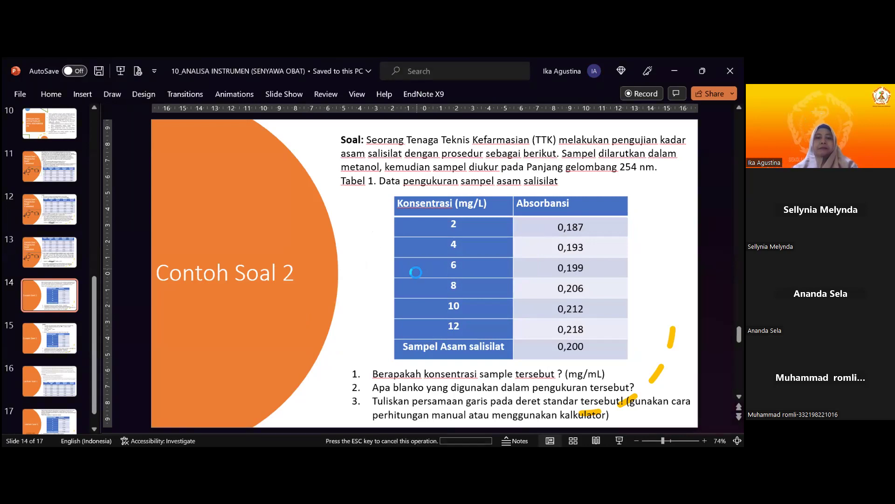
left_click(409, 272)
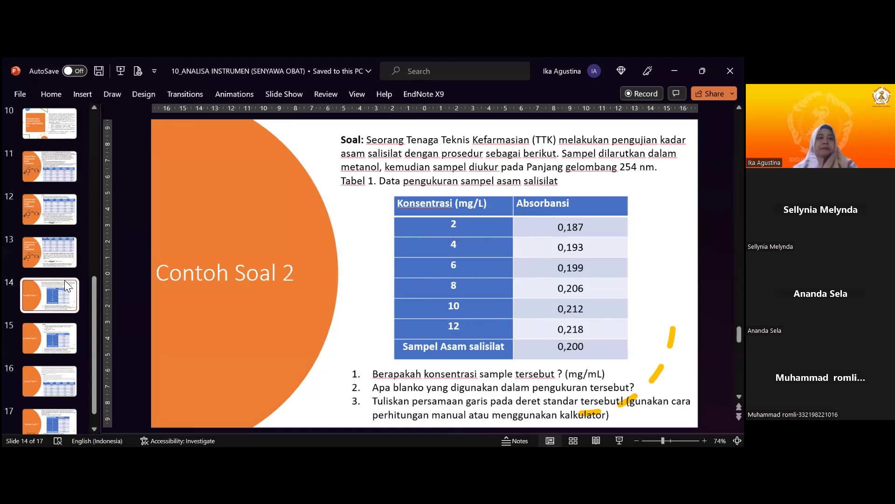
left_click(38, 342)
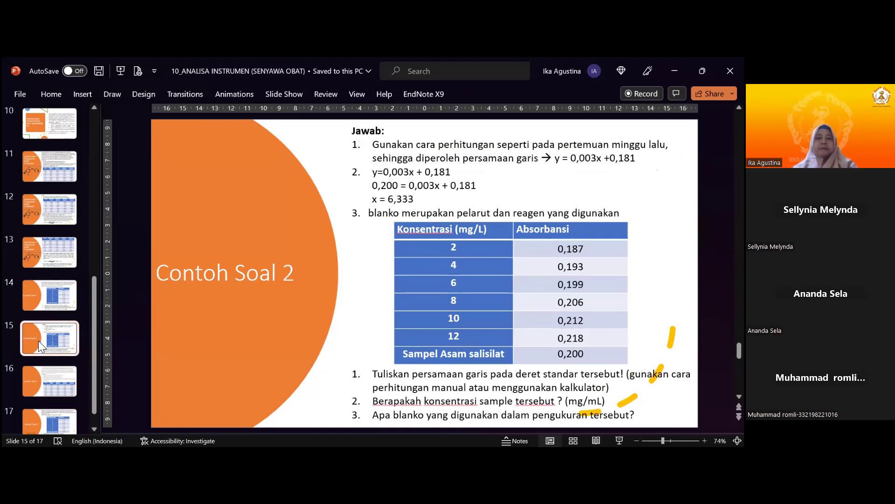
left_click(55, 303)
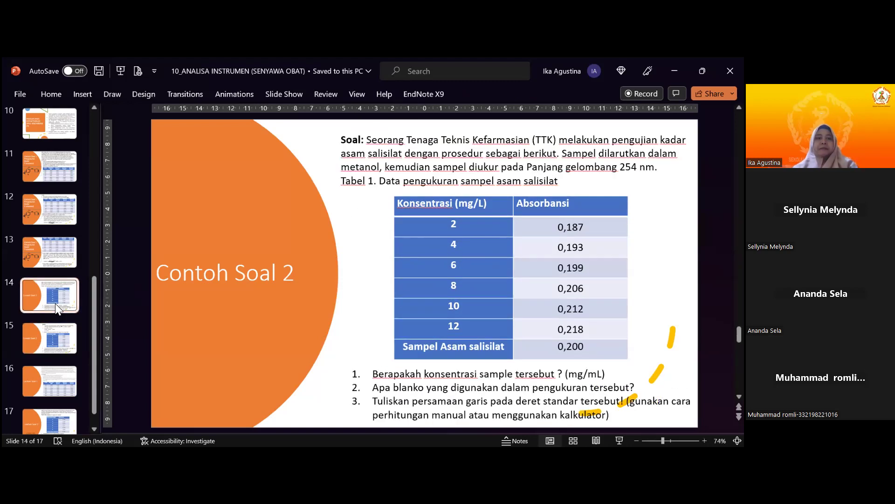